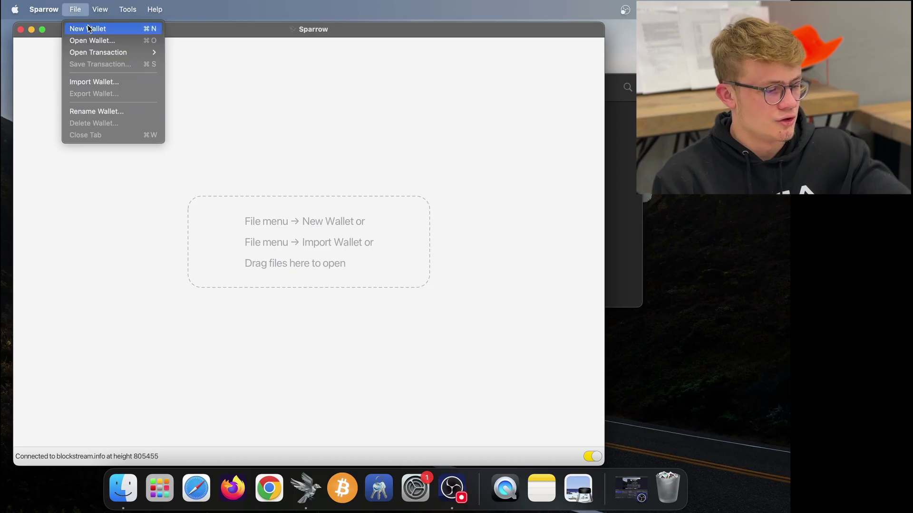
Create a new wallet named ColdCard.
left_click(88, 28)
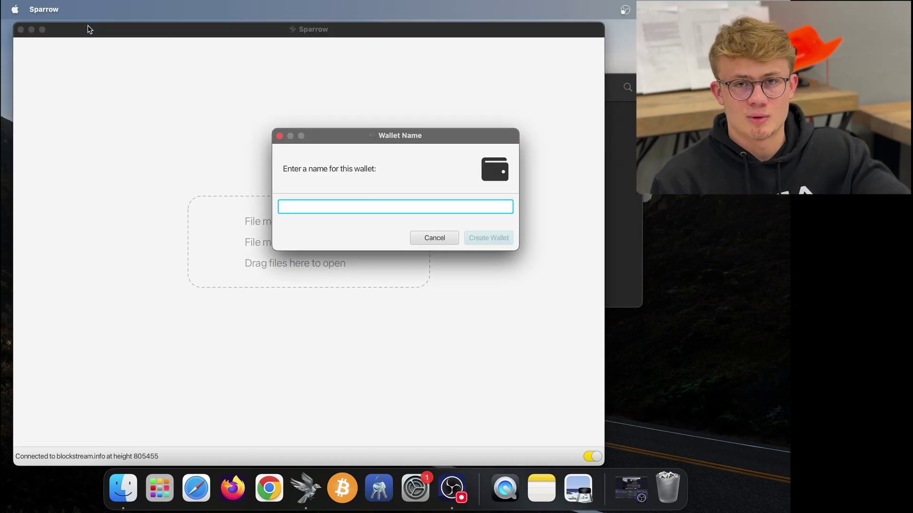
type("Cold")
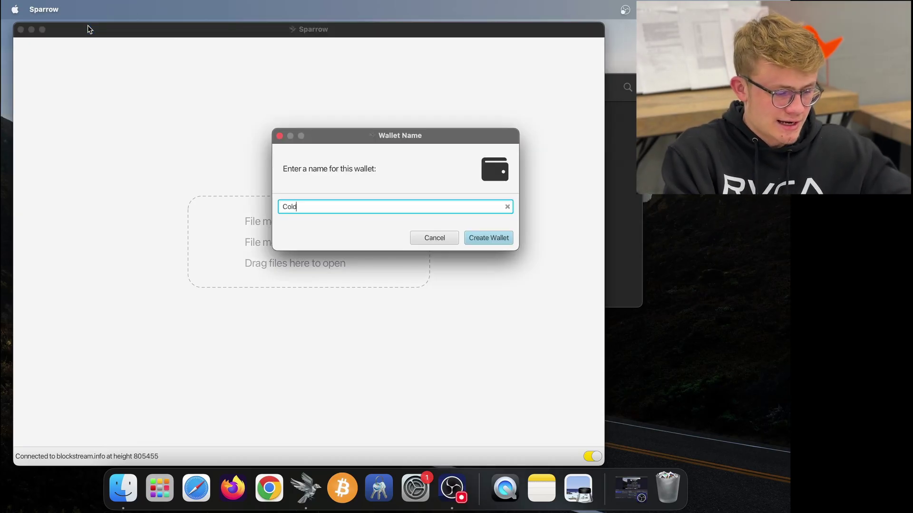
type("Card")
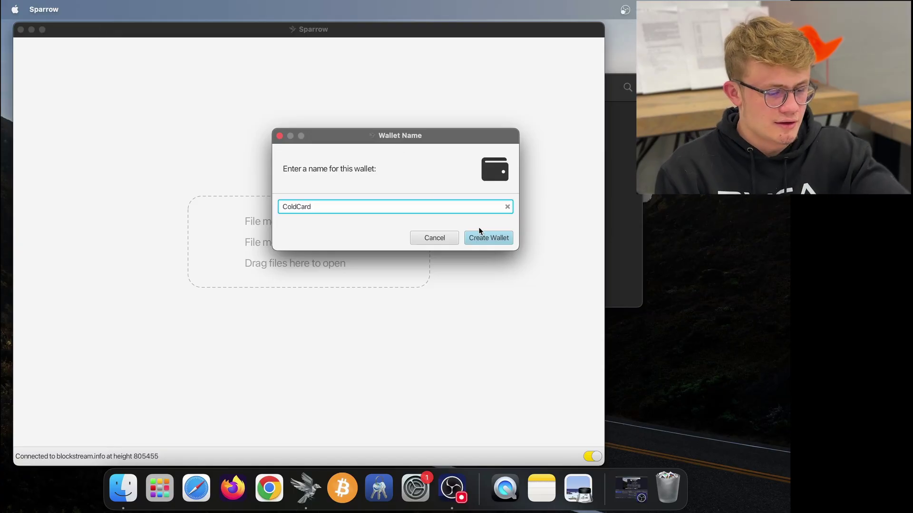
left_click(492, 238)
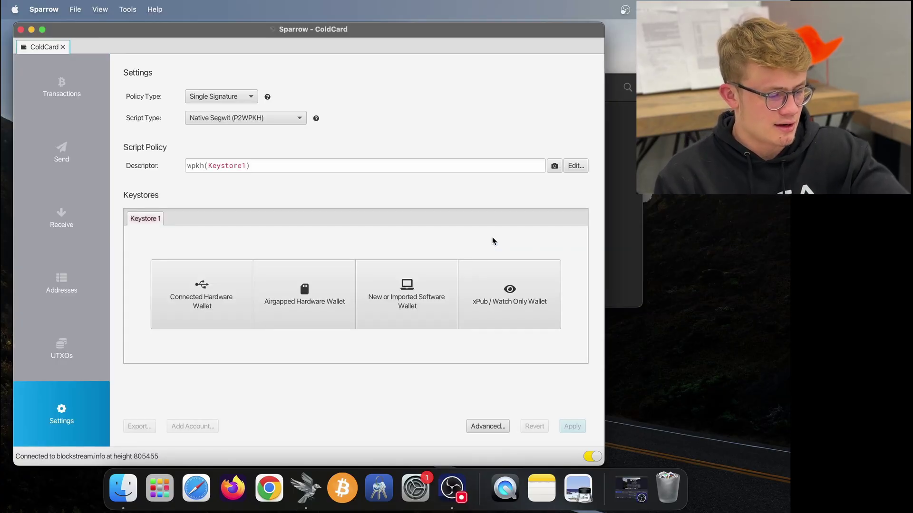
Import the Coldcard keystore as an airgapped hardware wallet from coldcard-export.json on the NO_NAME drive.
left_click(304, 305)
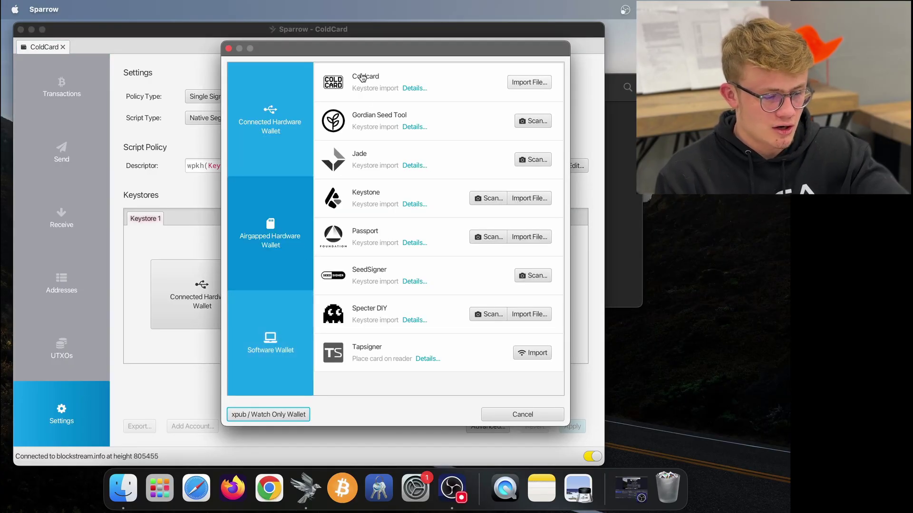
left_click(532, 85)
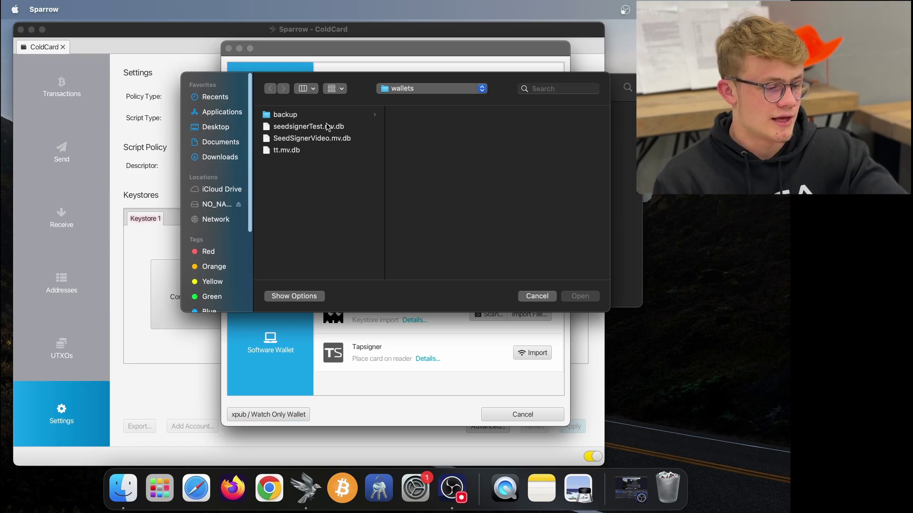
left_click(220, 205)
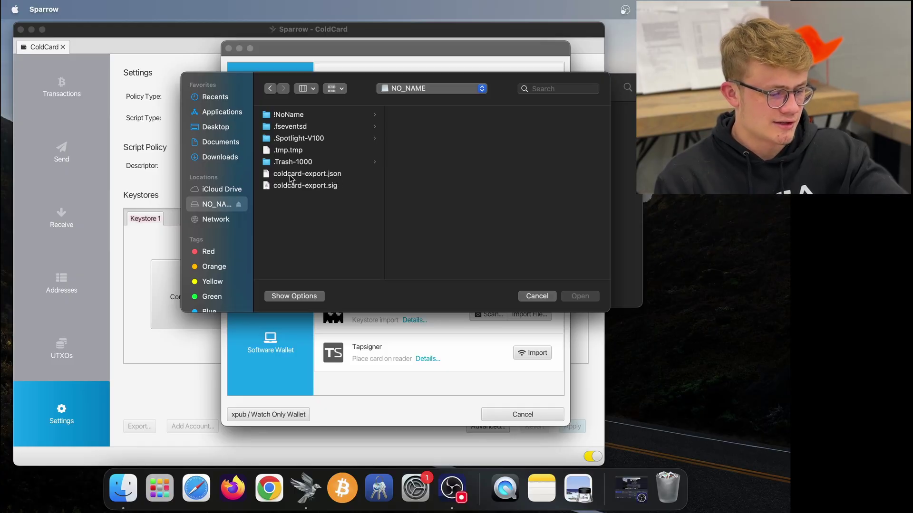
left_click(336, 175)
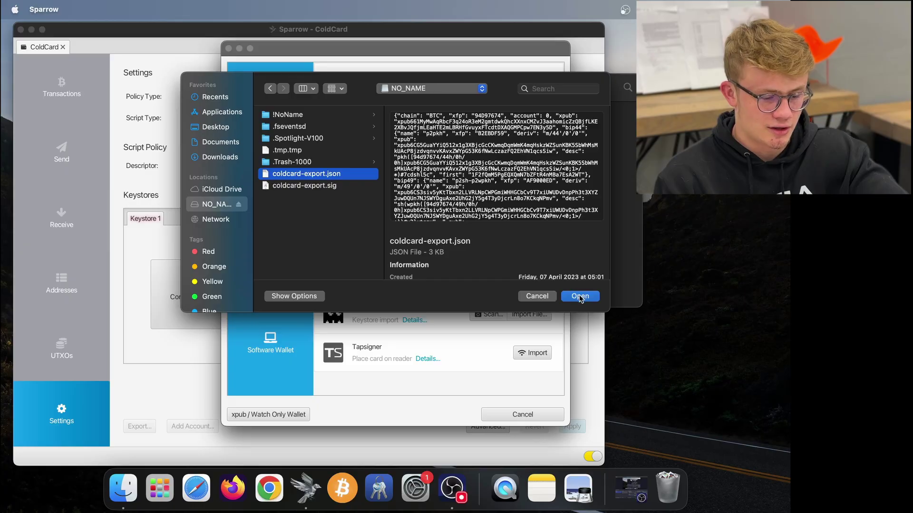
left_click(579, 296)
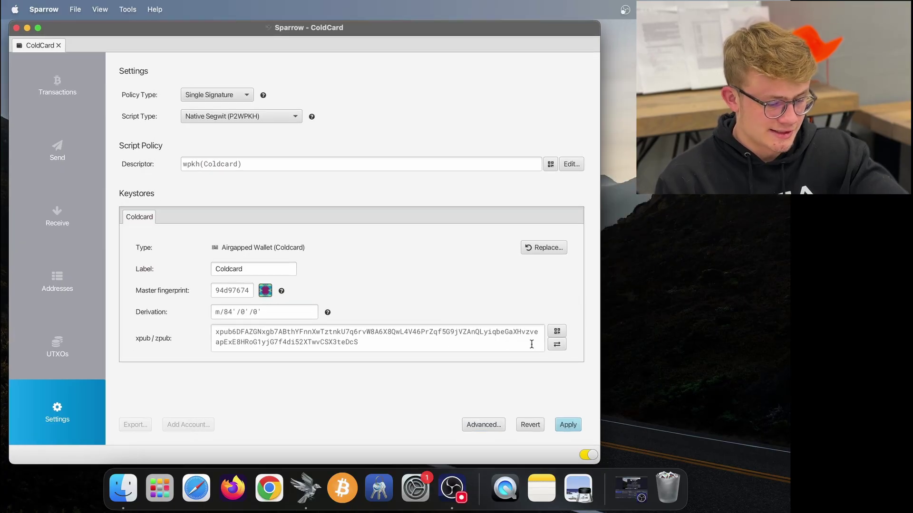
Toggle the extended public key format and back, then apply the keystore settings and protect the wallet with a wallet password.
left_click(556, 345)
left_click(556, 345)
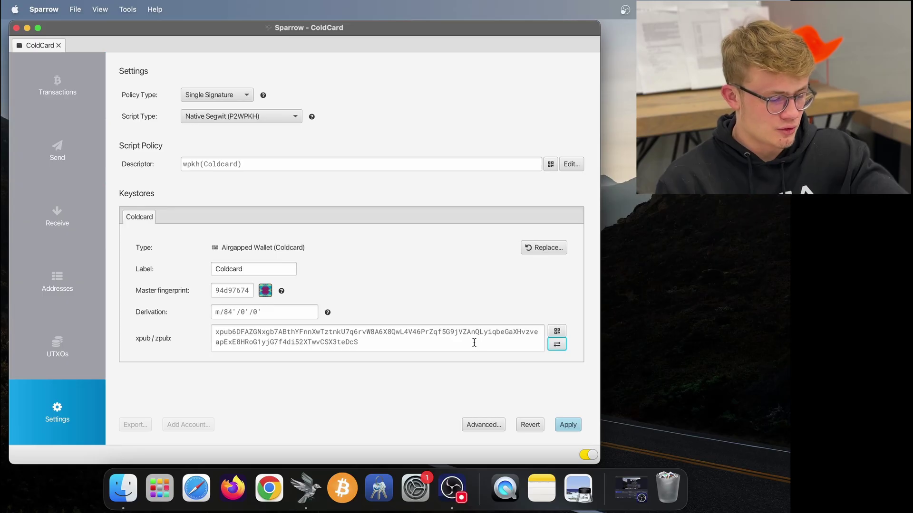
left_click(569, 424)
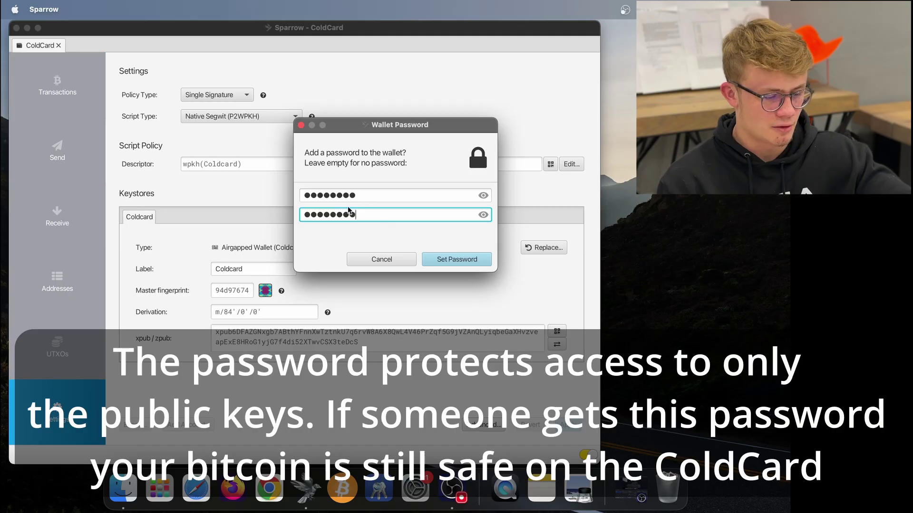
left_click(455, 261)
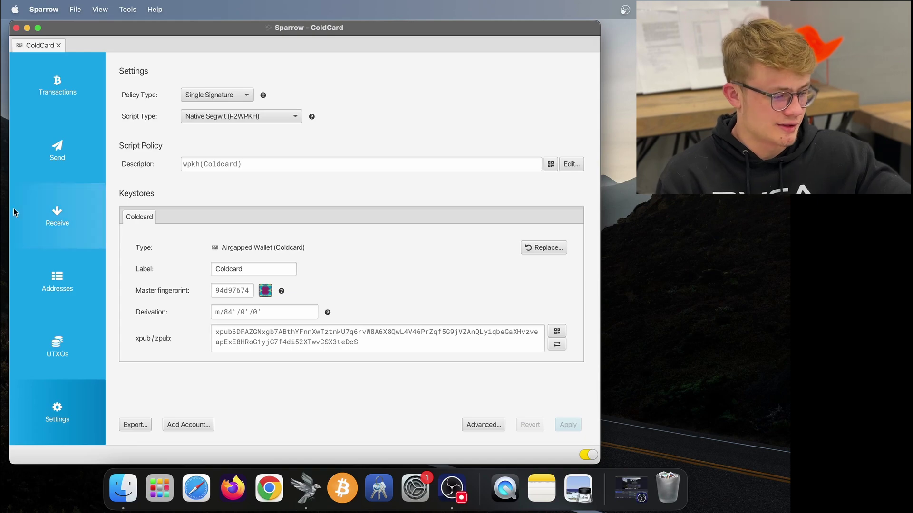
Copy the wallet's first receive address.
left_click(61, 215)
left_click(374, 97)
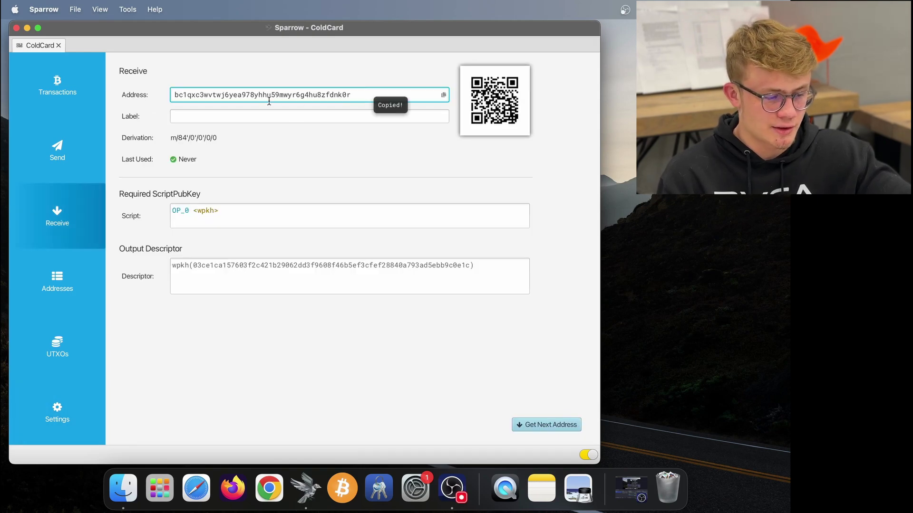
left_click(378, 227)
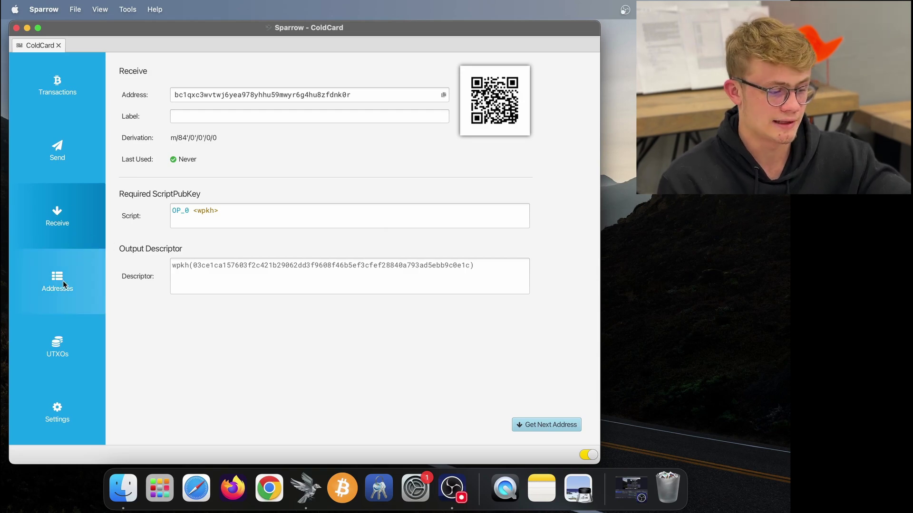
Examine the wallet's list of receive addresses, selecting the third address.
left_click(50, 289)
scroll(249, 162, "down", 5)
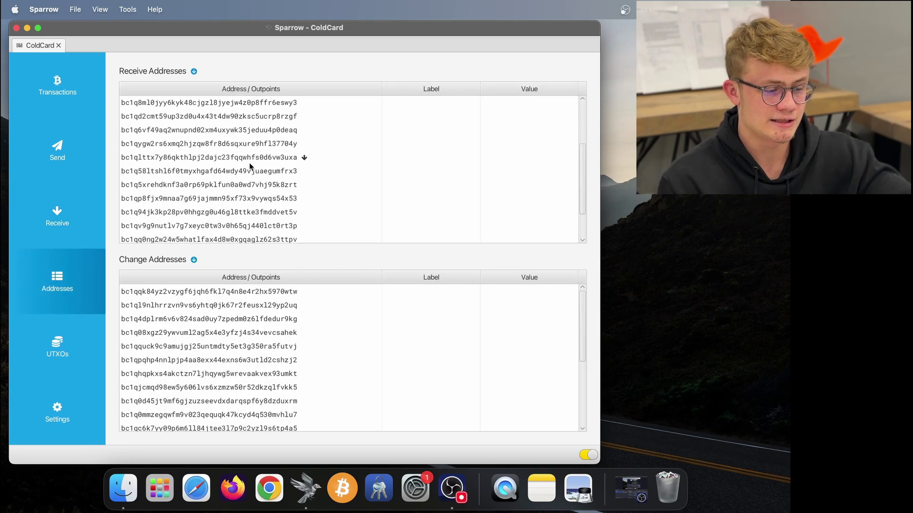
scroll(251, 143, "up", 2)
left_click(265, 101)
scroll(264, 129, "up", 1)
left_click(275, 131)
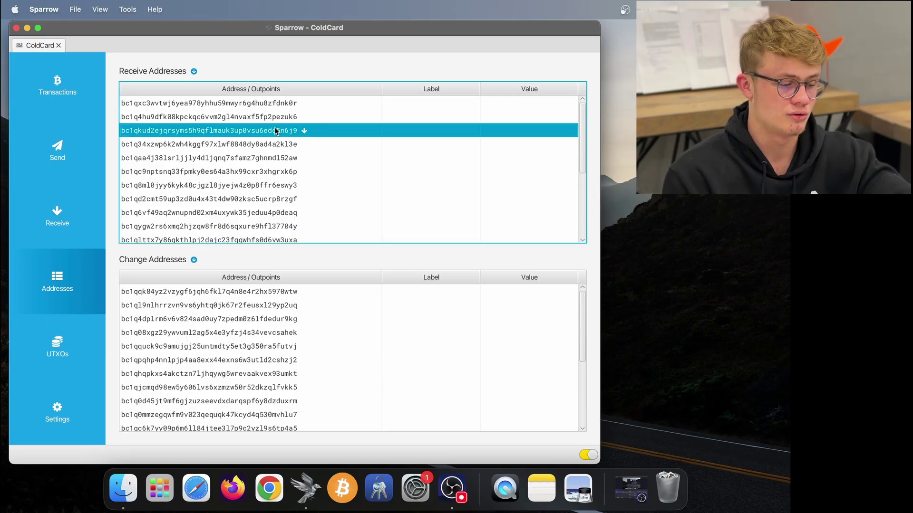
View the enlarged QR code of the current receive address and close it again.
left_click(65, 215)
left_click(478, 110)
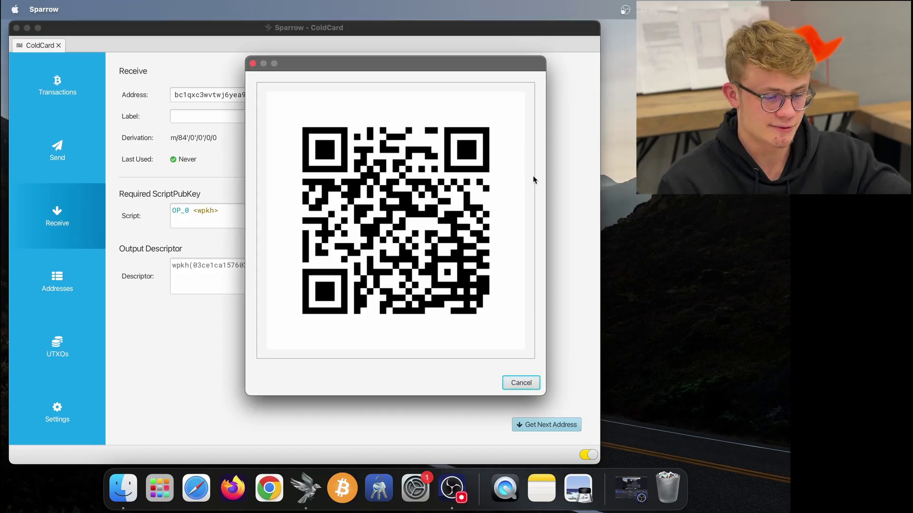
left_click(523, 382)
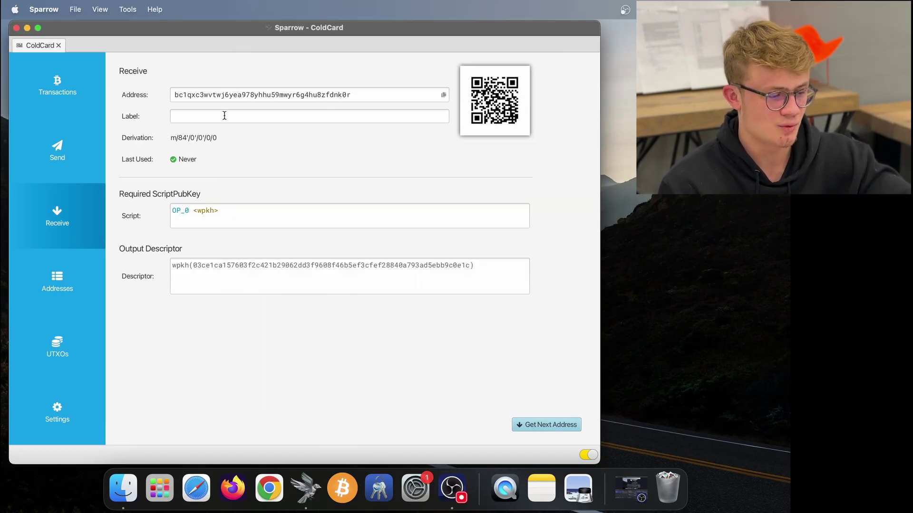
Label the current receive address "Exchange A".
left_click(181, 119)
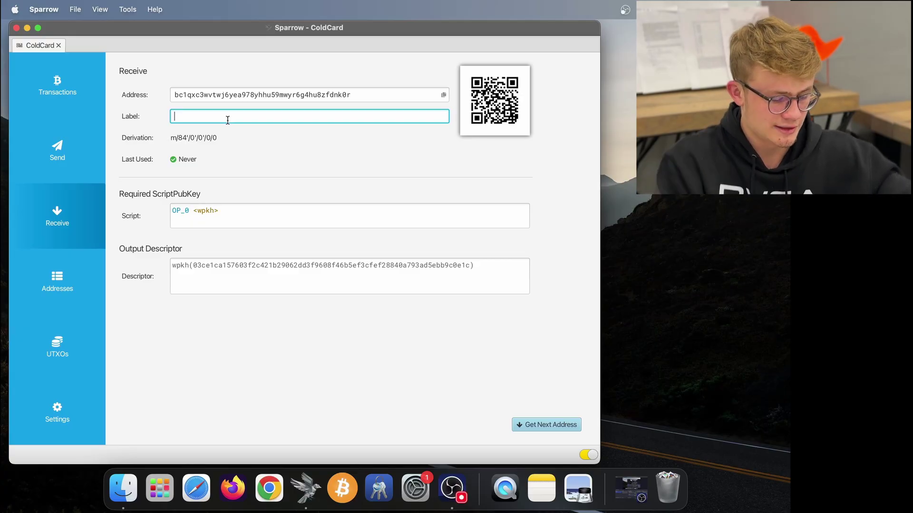
type("E")
key("BackSpace")
type("xchange A")
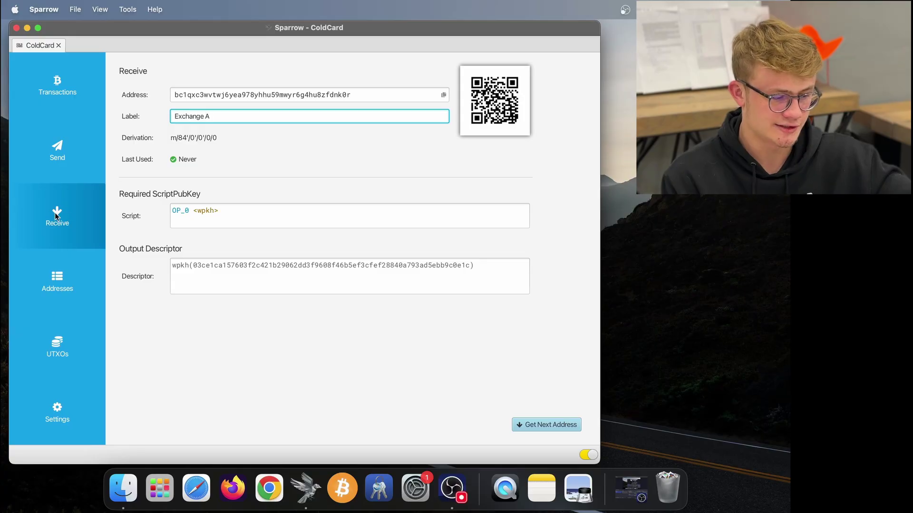
Enlarge the Exchange A address's QR code, send 150000 sats to it from the mobile wallet with the note ColdCard, and close the code.
left_click(499, 105)
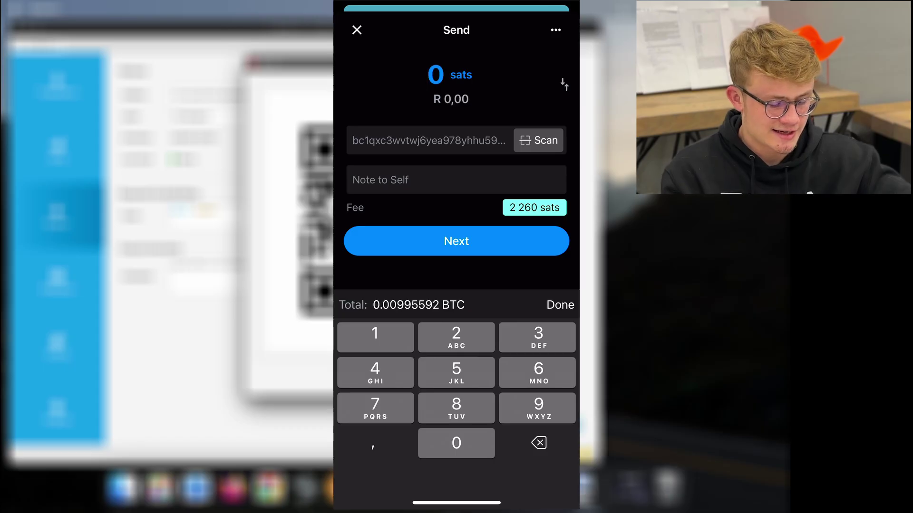
type("150000")
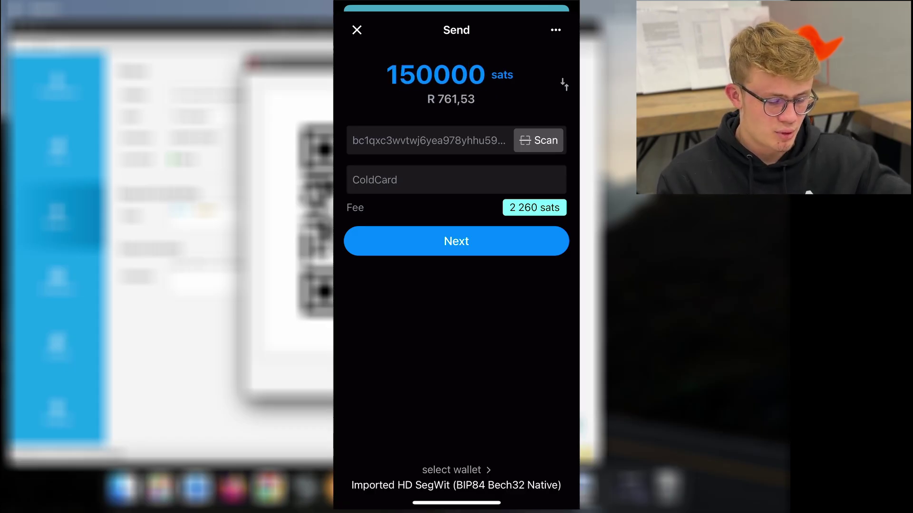
left_click(456, 241)
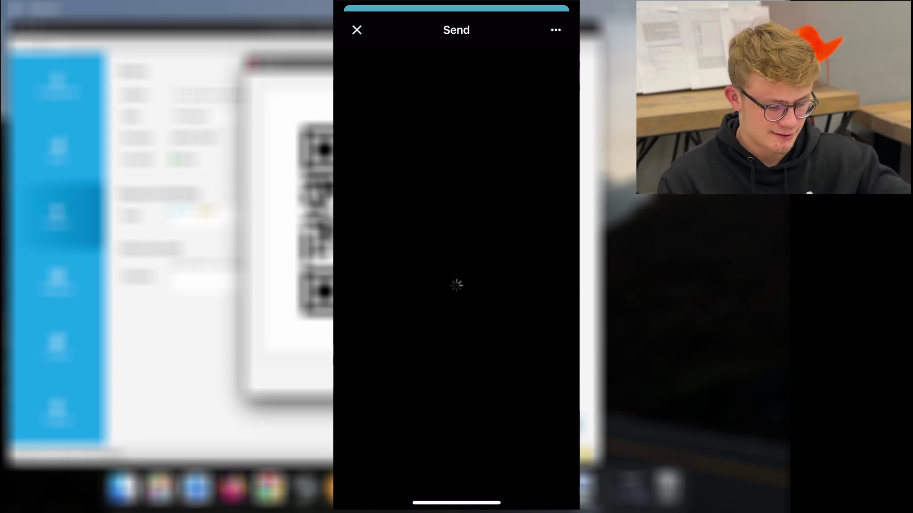
left_click(456, 459)
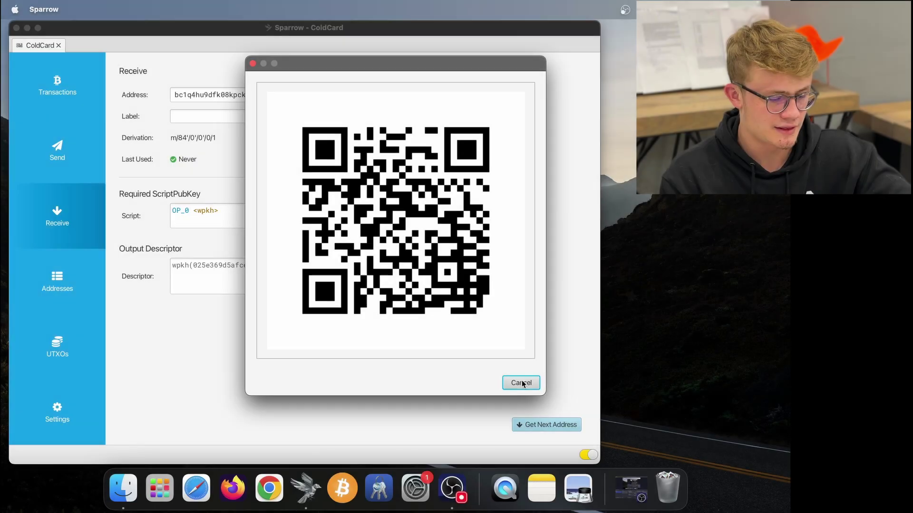
left_click(522, 383)
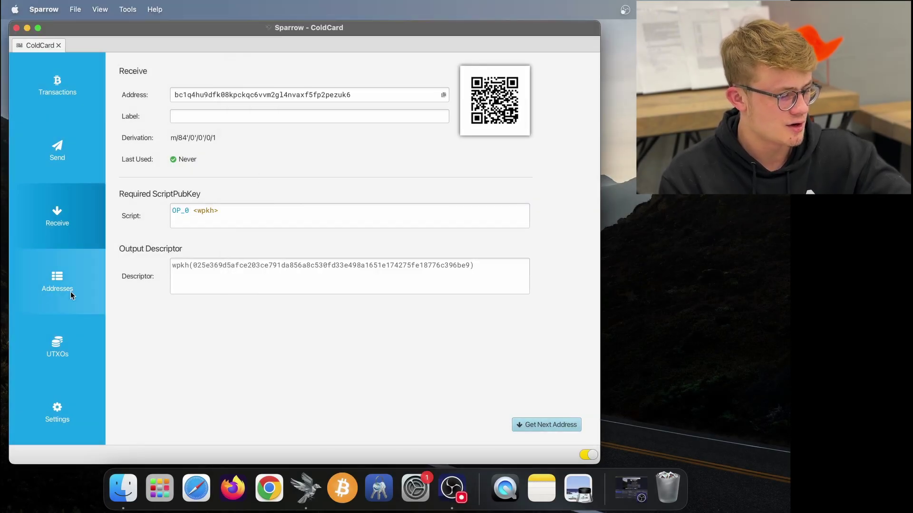
Check the Exchange A deposit in the address list and in the transaction history.
left_click(65, 275)
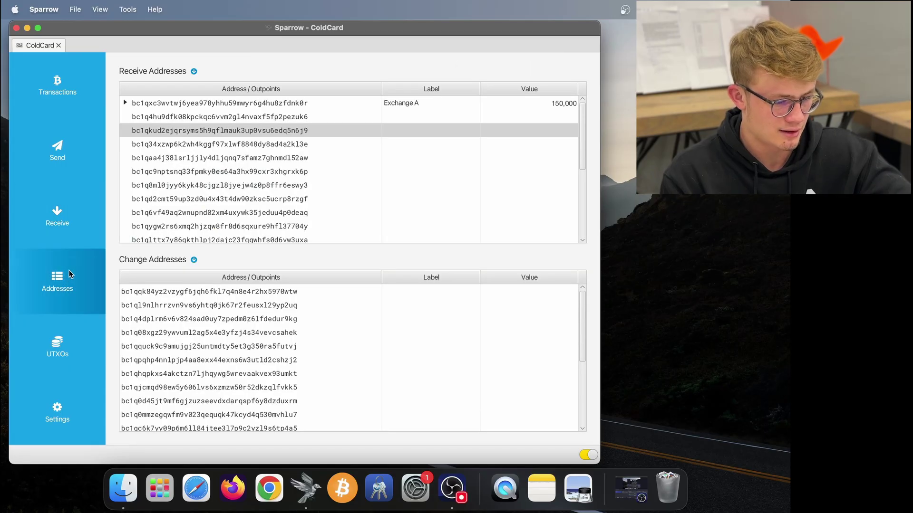
left_click(233, 104)
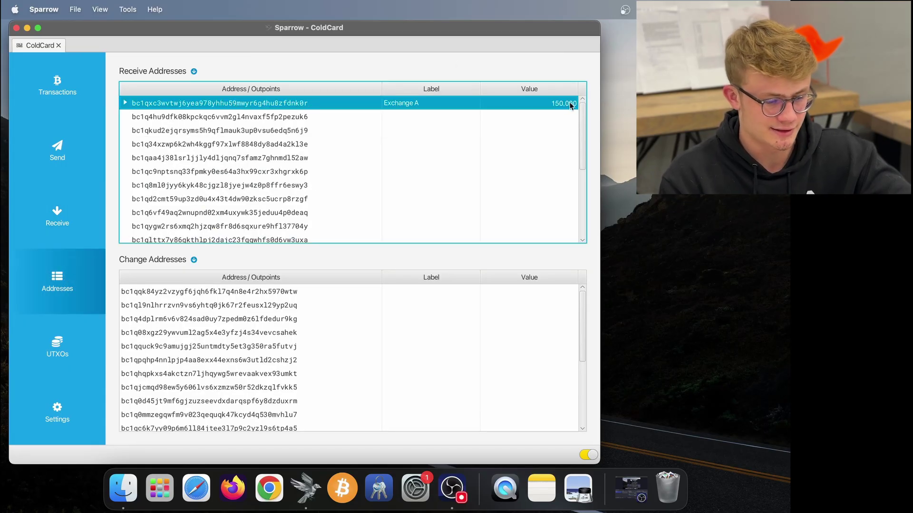
left_click(95, 98)
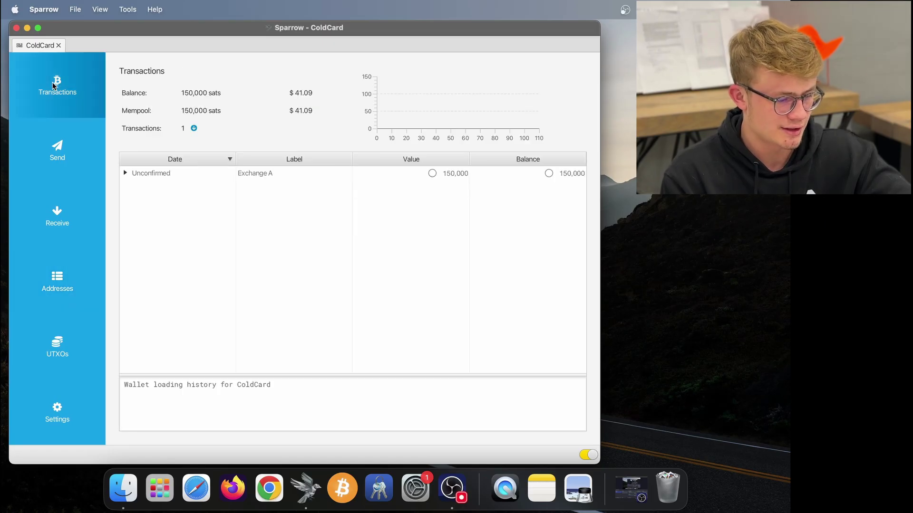
left_click(267, 176)
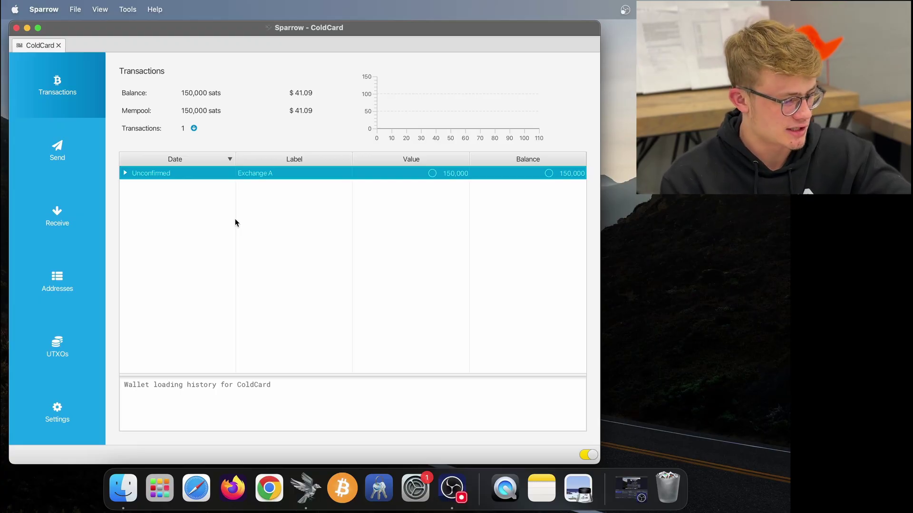
Label the next unused receive address "Exchange B" and enlarge its QR code for a deposit.
left_click(55, 217)
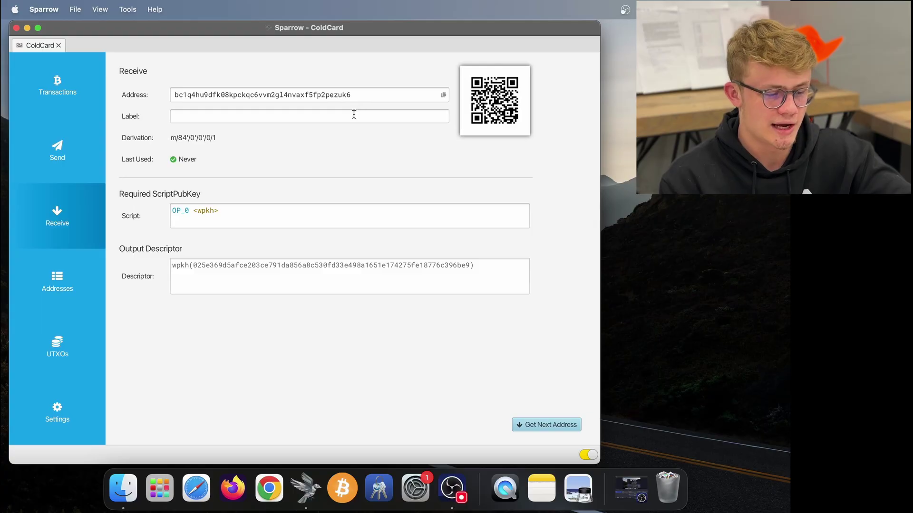
left_click(352, 117)
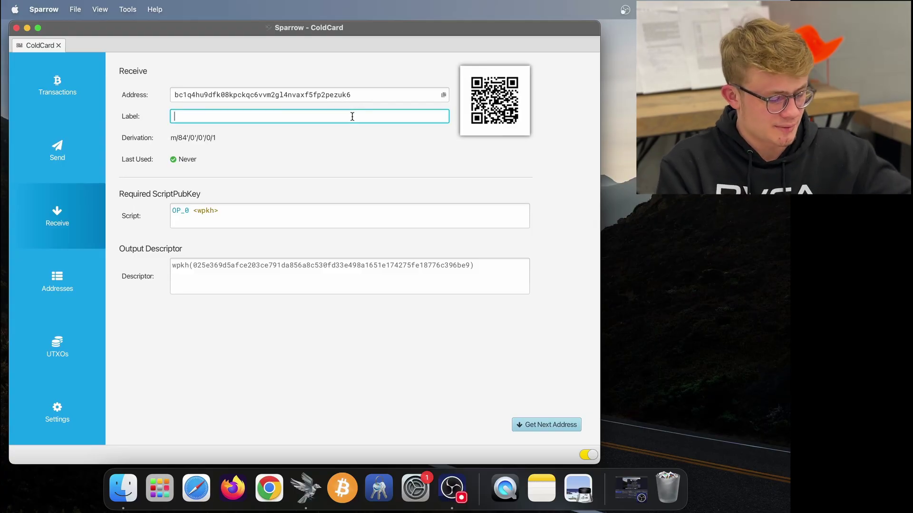
type("Exchange B")
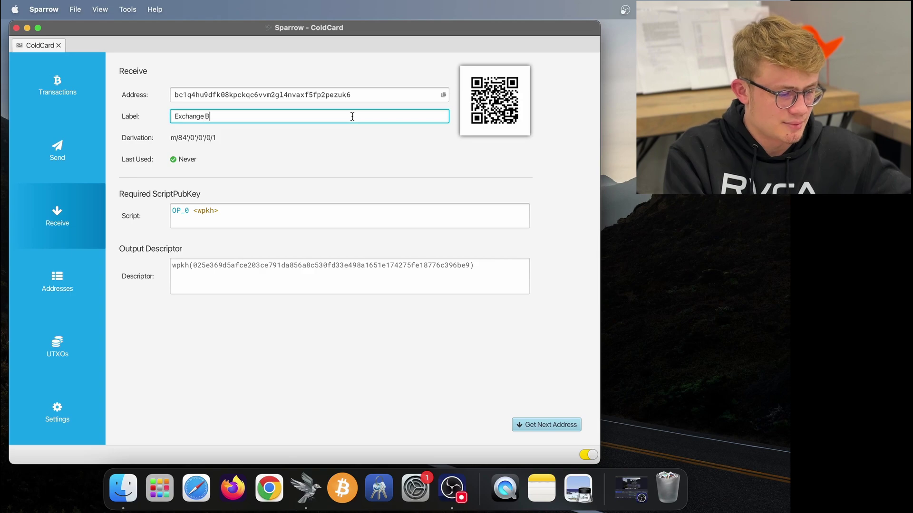
left_click(500, 106)
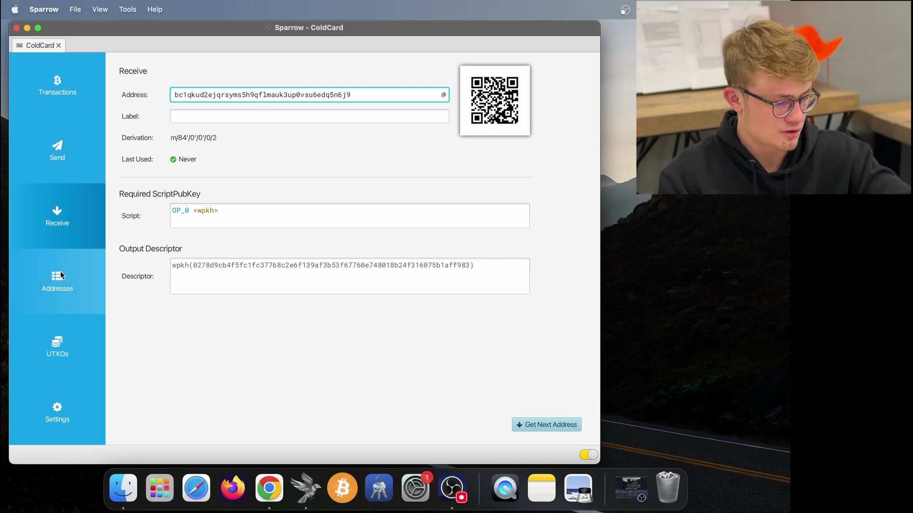
Compare the values received on the Exchange A and Exchange B addresses in the address list.
left_click(51, 285)
left_click(275, 103)
left_click(275, 117)
left_click(563, 104)
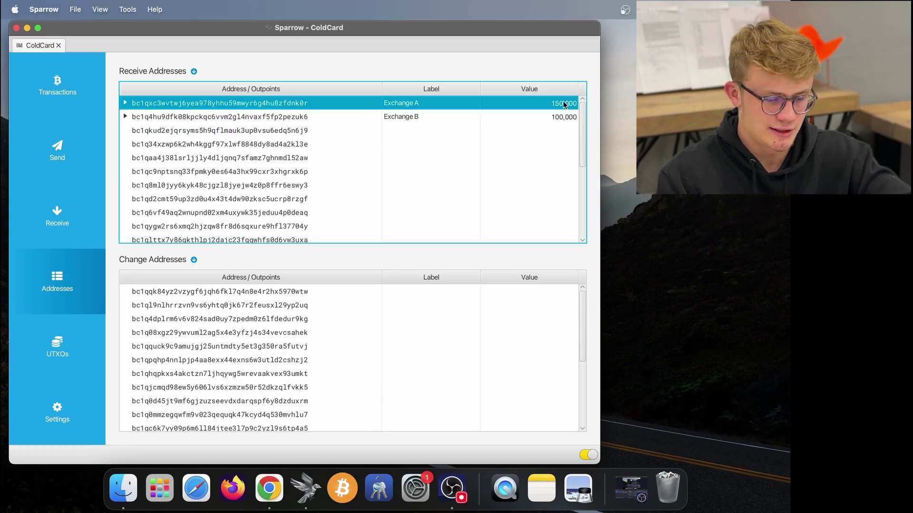
left_click(563, 120)
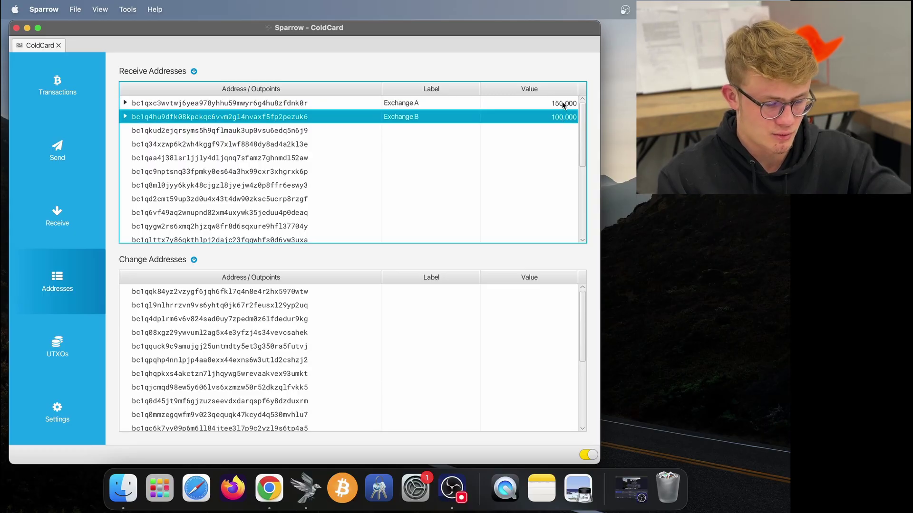
Review the Exchange A and Exchange B deposits in the address list and the transaction history.
left_click(563, 105)
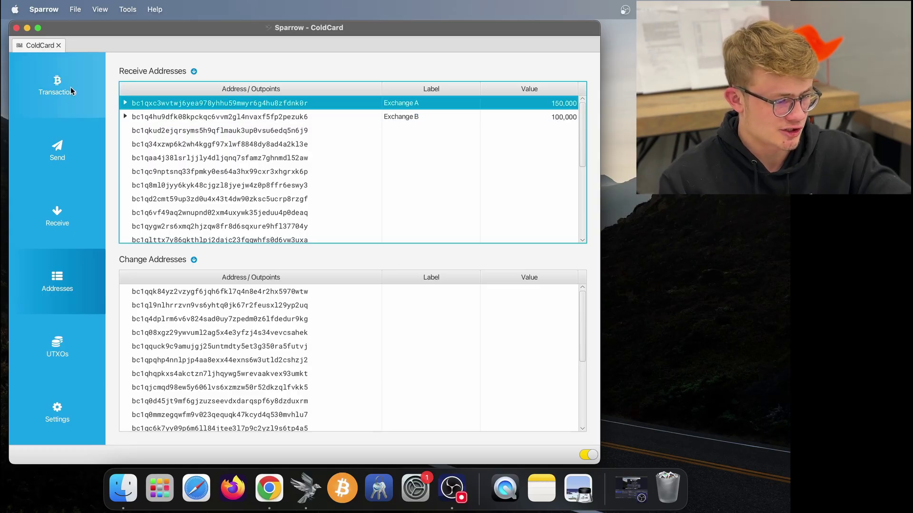
left_click(55, 91)
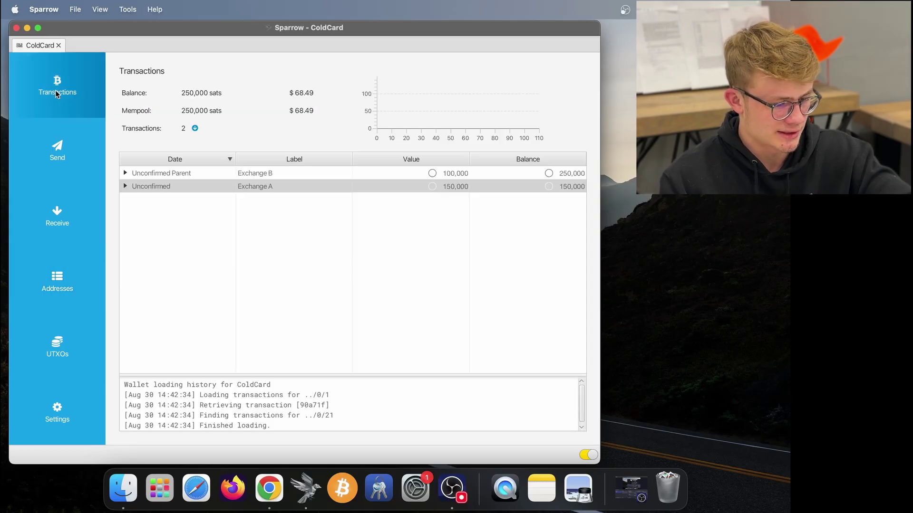
left_click(316, 178)
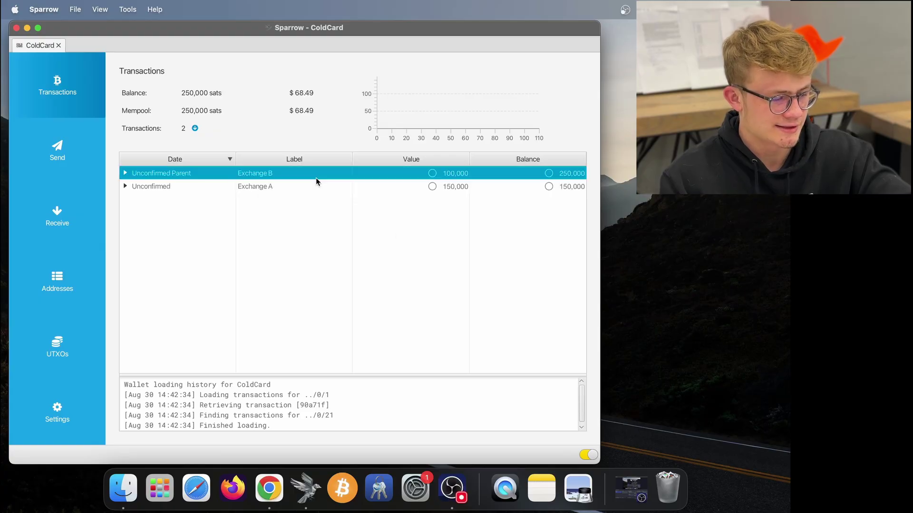
left_click(378, 175)
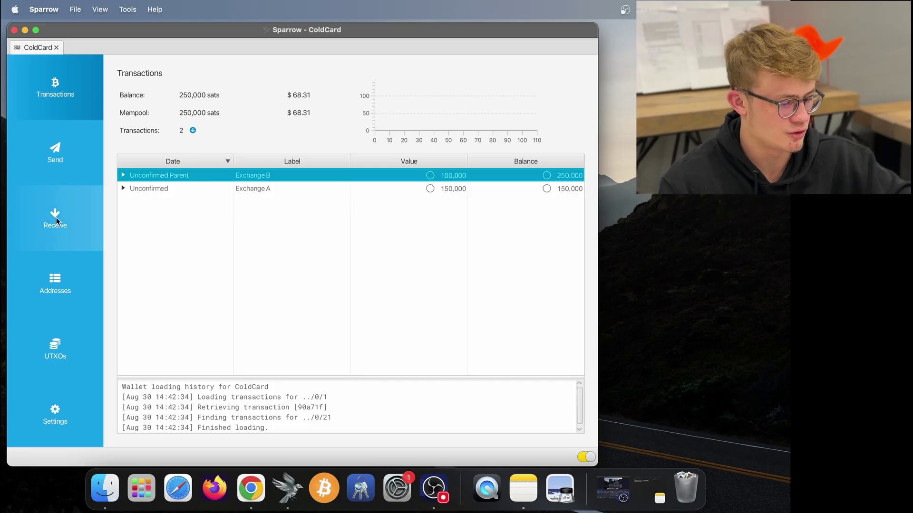
Select both the Exchange A and Exchange B UTXOs and start a send transaction with them.
left_click(49, 354)
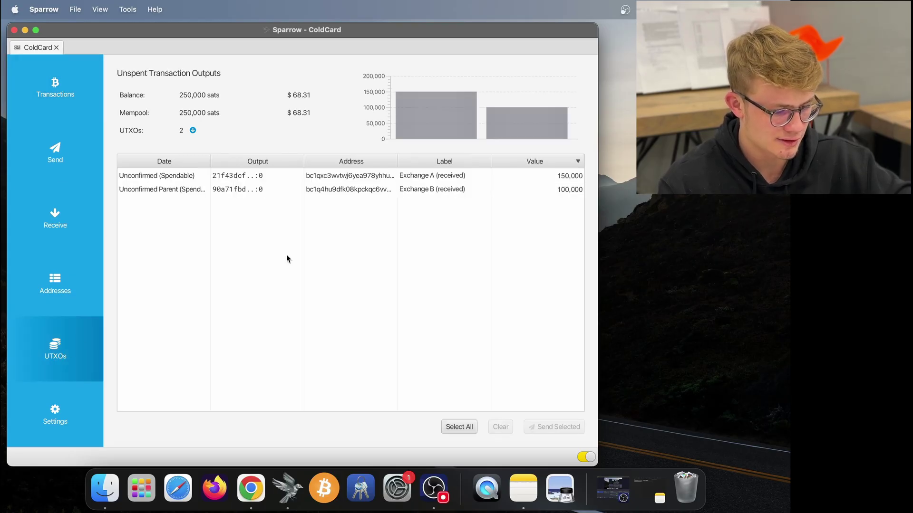
left_click(381, 192)
left_click(381, 177)
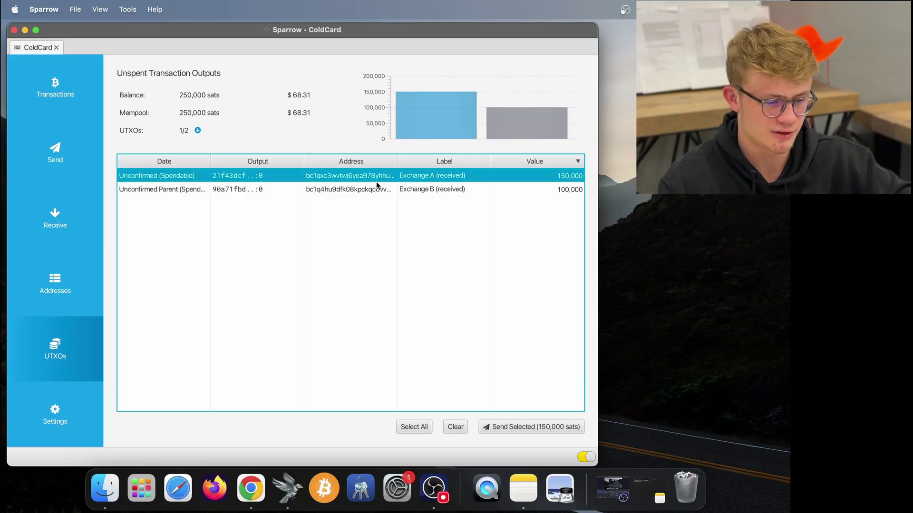
left_click(369, 190)
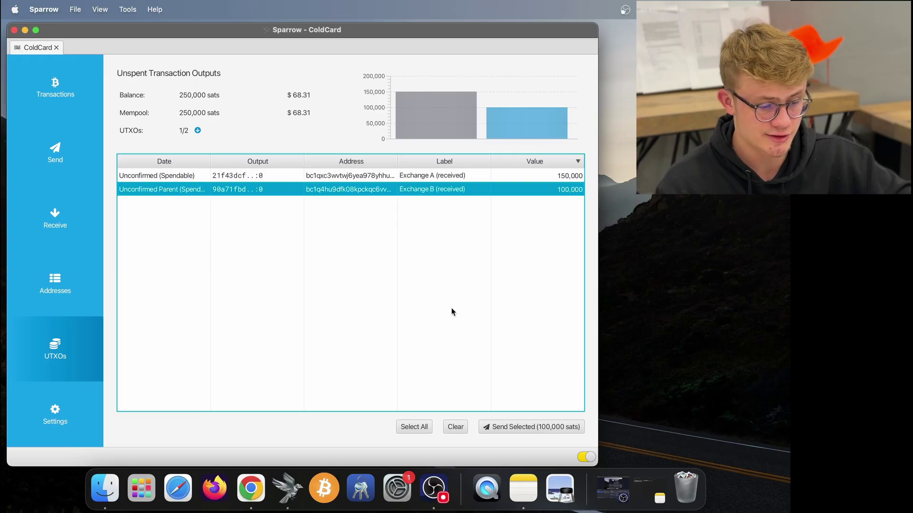
left_click(415, 426)
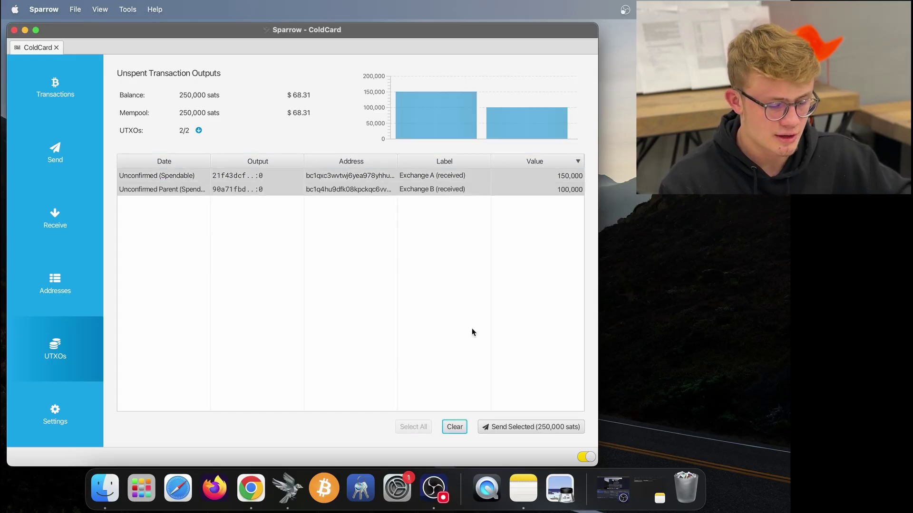
left_click(514, 427)
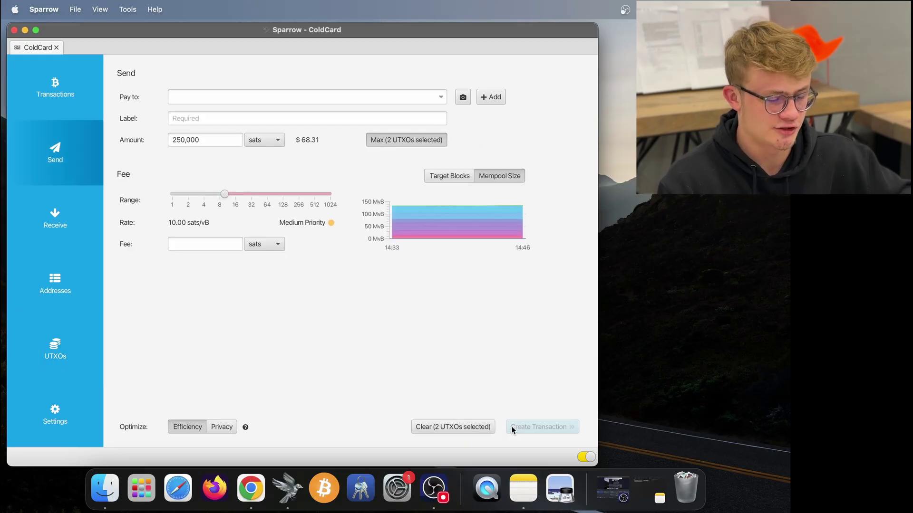
Copy the destination address from the Bitcoin Address note in Notes and enter it as the payment recipient in Sparrow.
left_click(518, 478)
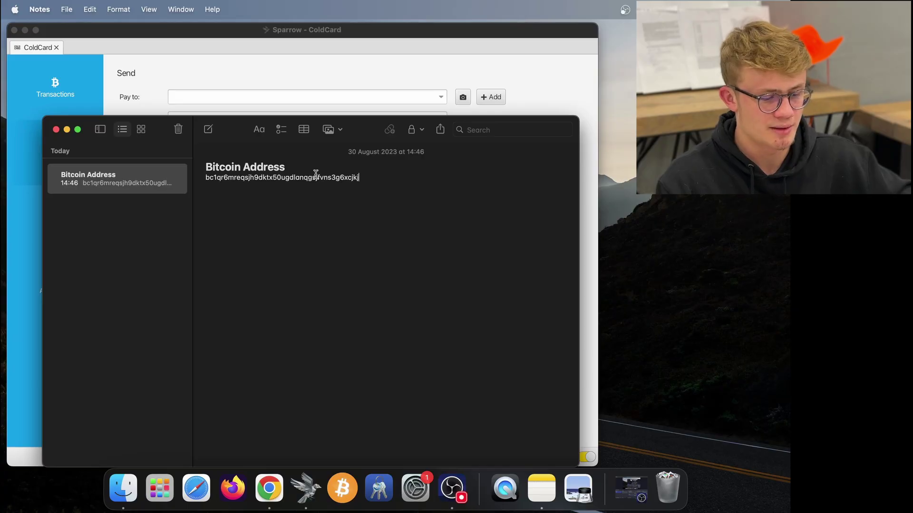
double_click(257, 177)
key("super+c")
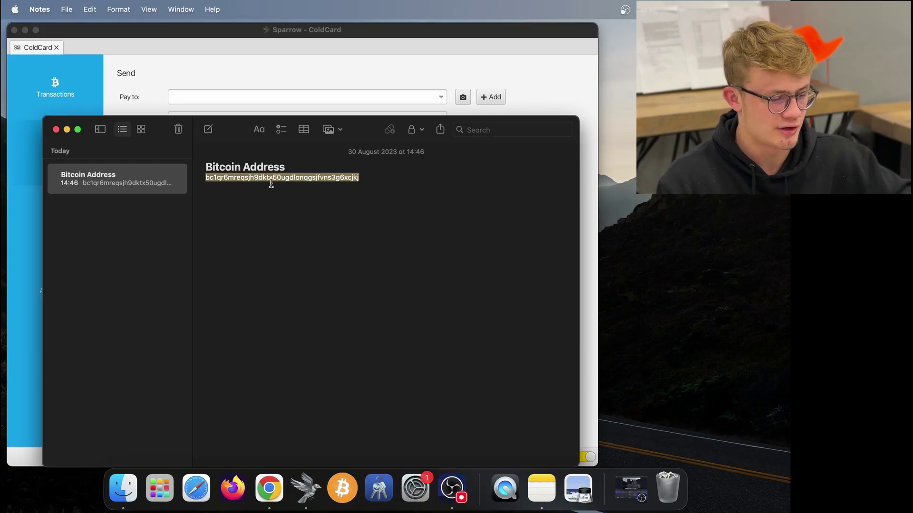
left_click(67, 129)
left_click(210, 102)
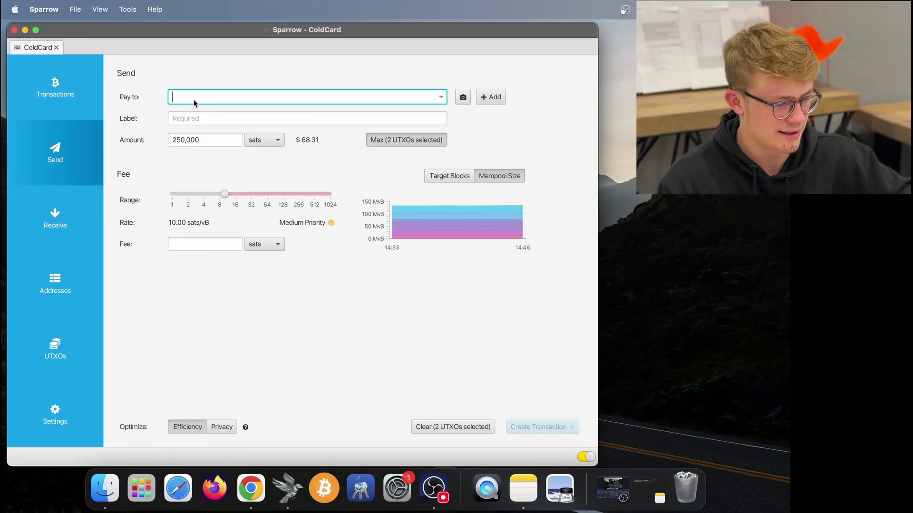
key("super+v")
Label the payment "Blue Wallet".
left_click(201, 119)
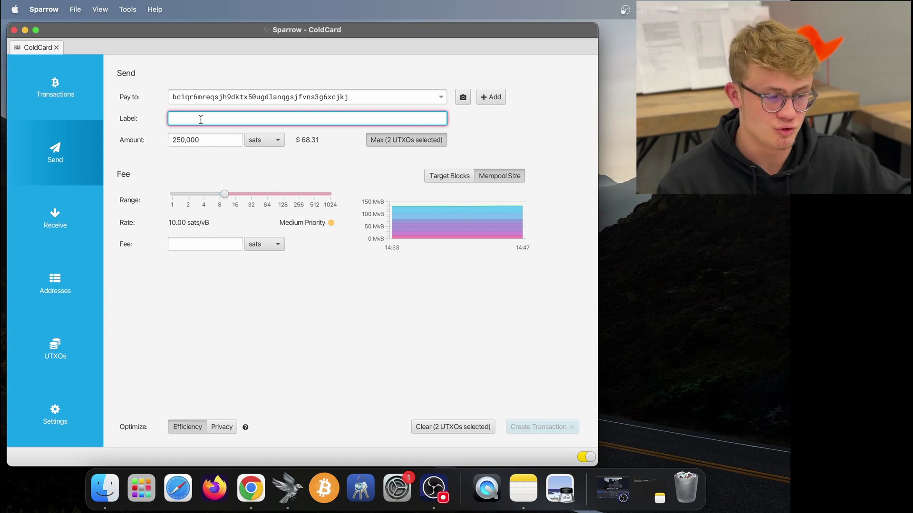
type("Bl")
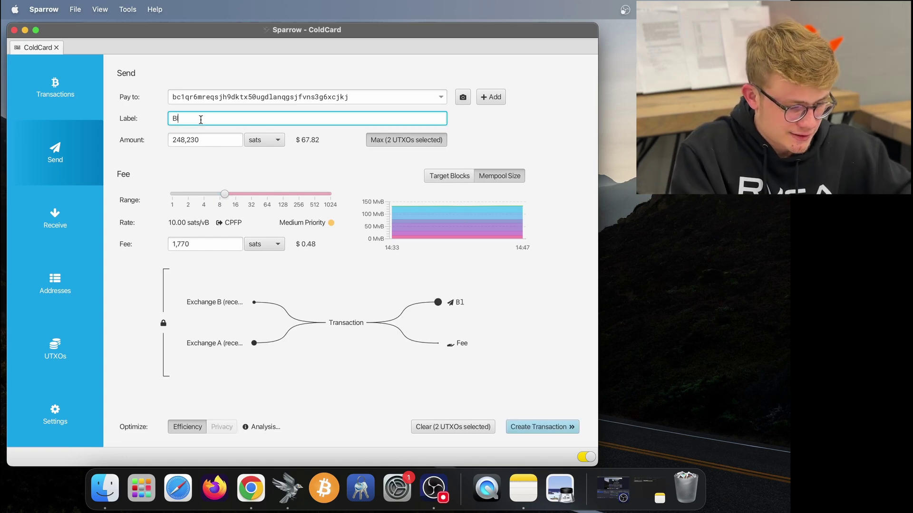
type("ue Wallet")
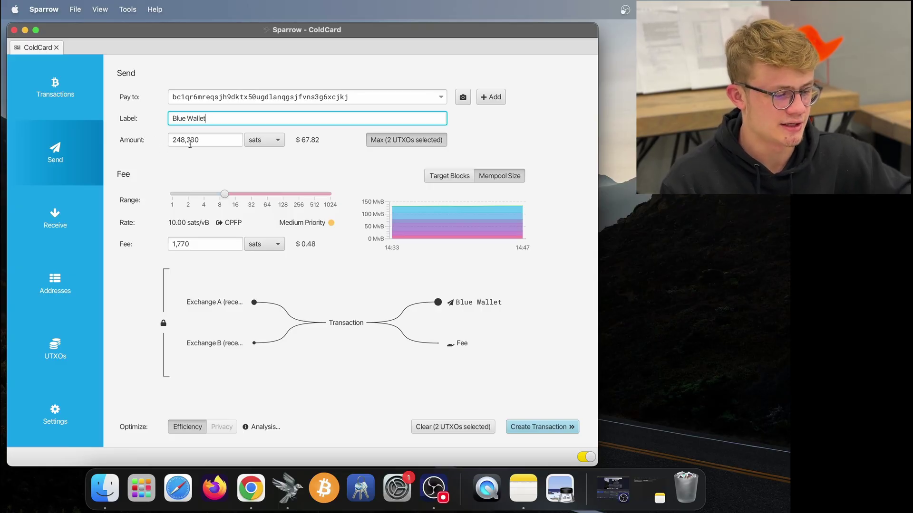
Try a smaller send amount in sats for the Blue Wallet payment.
left_click(205, 140)
key("BackSpace")
key("BackSpace")
key("BackSpace")
key("BackSpace")
key("BackSpace")
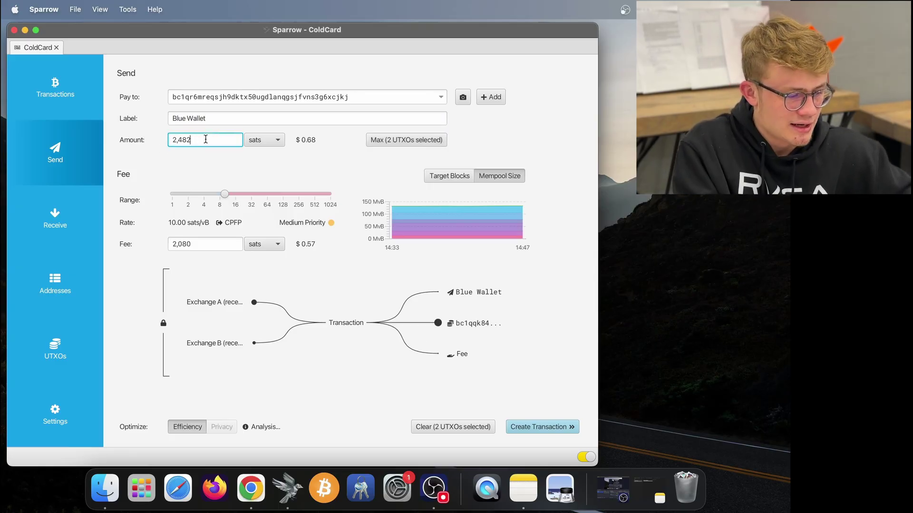
Switch the payment amount's unit to BTC and set the amount to the maximum of the two selected UTXOs.
left_click(270, 141)
left_click(268, 157)
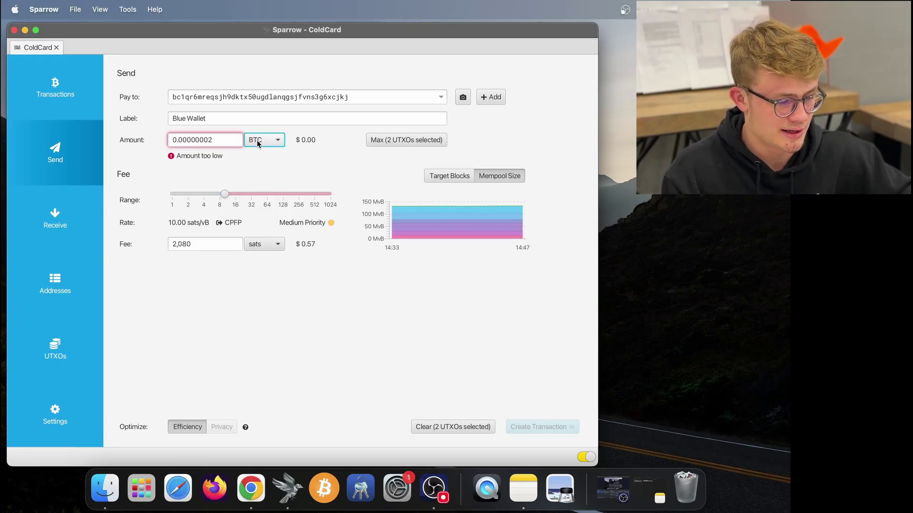
left_click(219, 140)
key("BackSpace")
key("BackSpace")
key("BackSpace")
type("20")
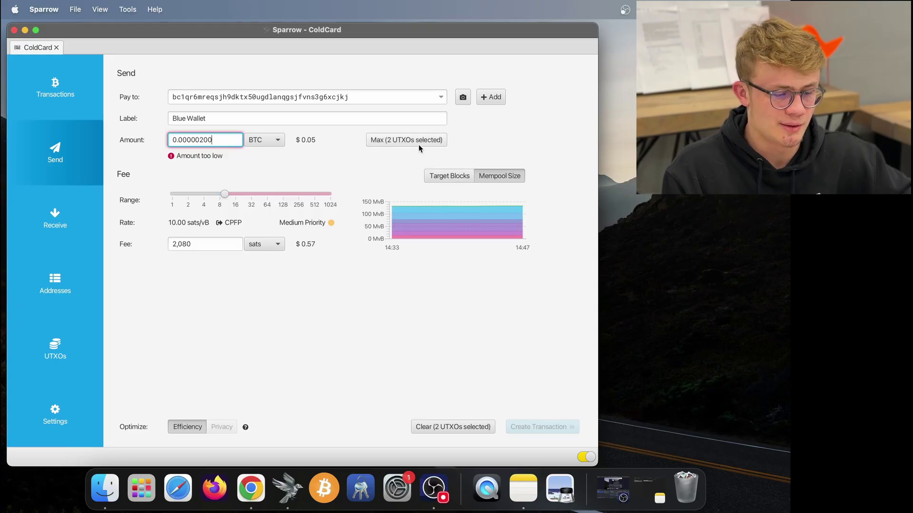
left_click(381, 142)
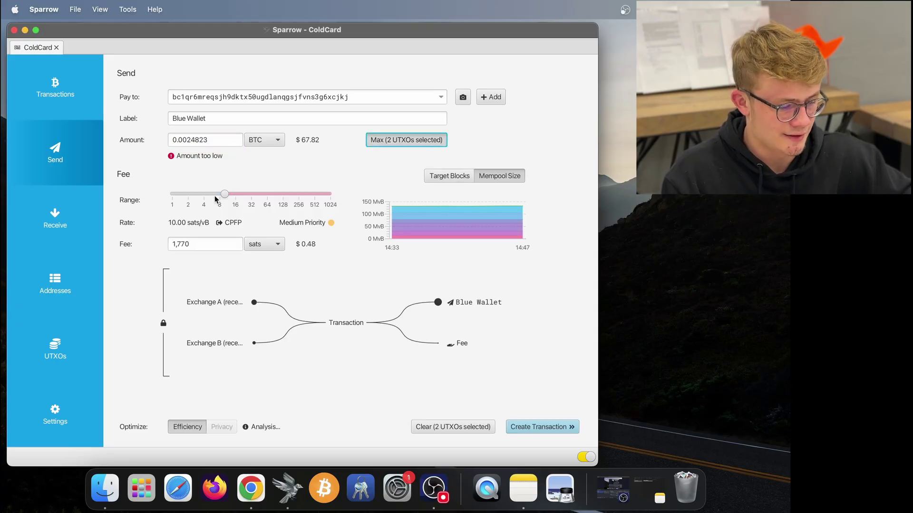
Switch to Chrome and check the current low, medium and high priority transaction fees on mempool.space.
key("super+Tab")
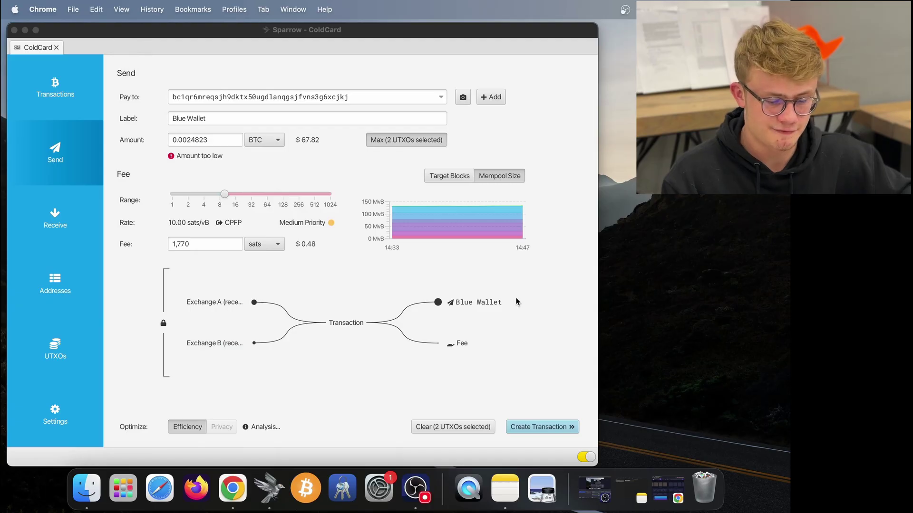
left_click(680, 486)
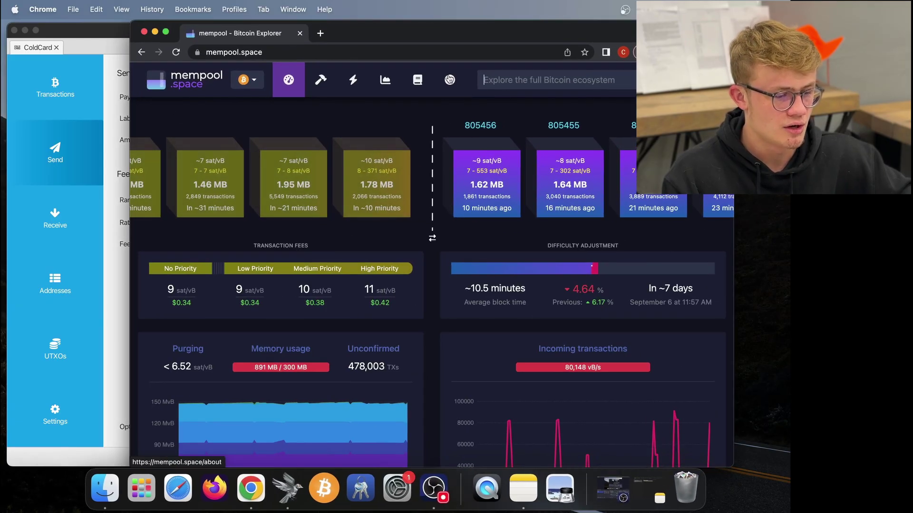
left_click_drag(453, 39, 336, 38)
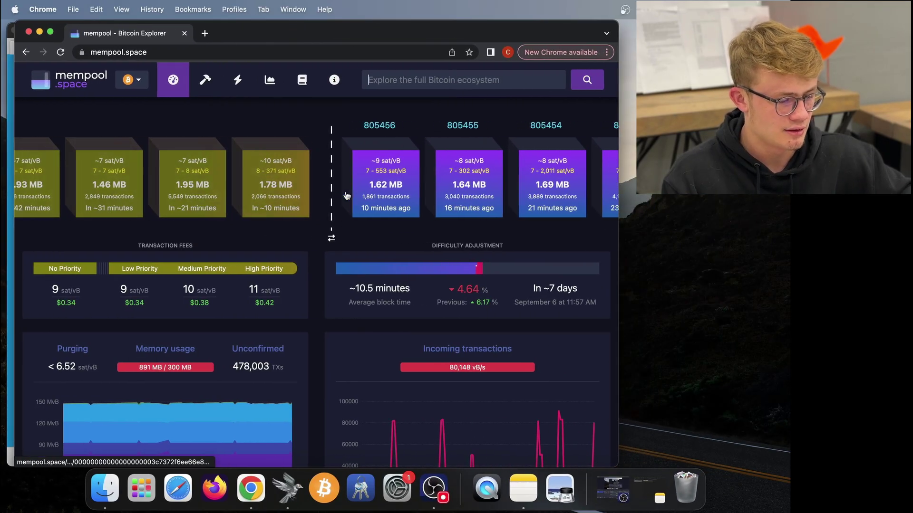
scroll(190, 267, "down", 1)
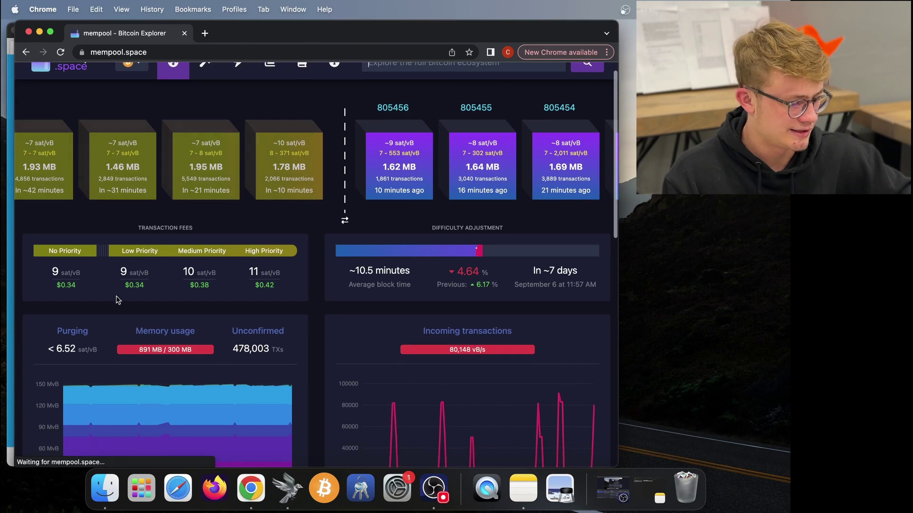
mouse_move(191, 259)
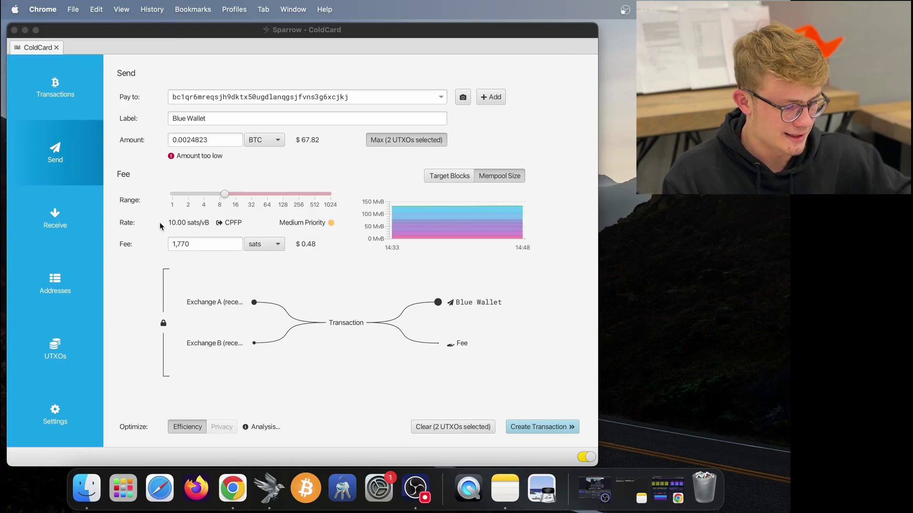
Back in Sparrow, lower the fee rate to about 8.89 sats/vB and create the transaction.
left_click_drag(225, 194, 221, 195)
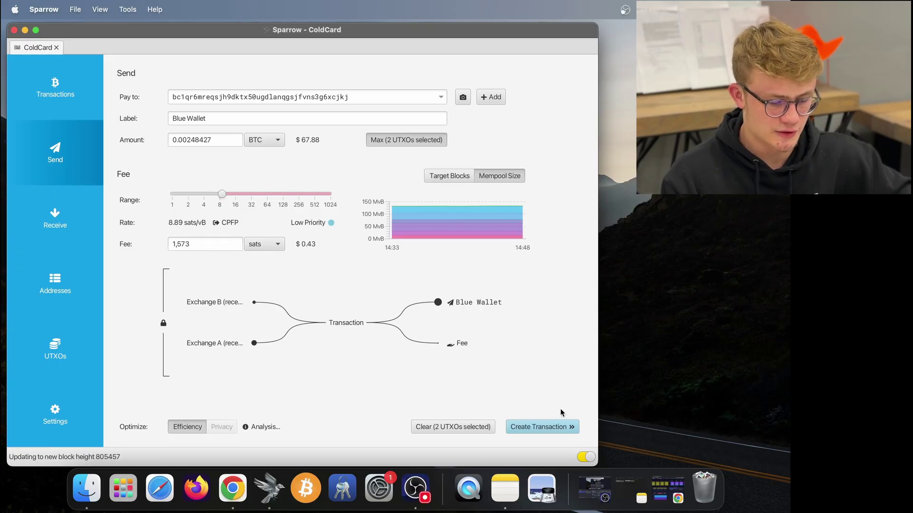
left_click(534, 427)
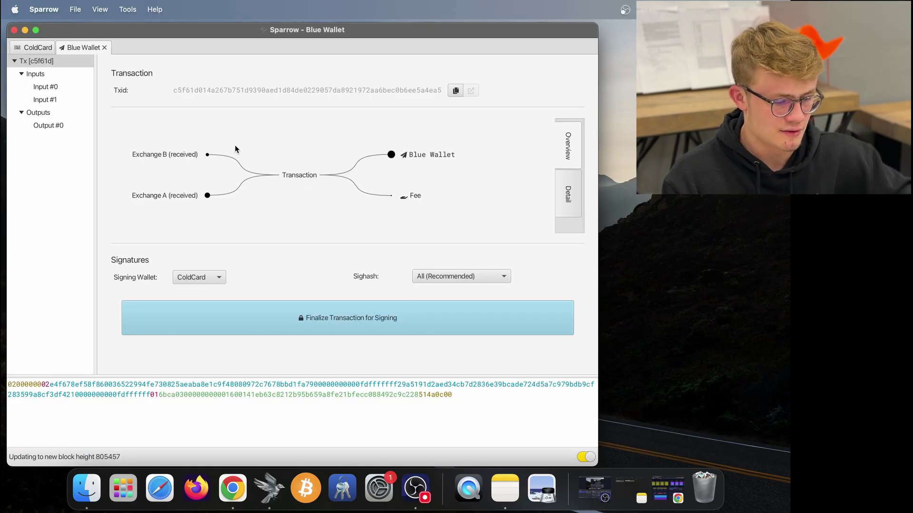
Finalize the transaction for signing and save it as Blue Wallet.psbt on the NO_NAME card.
left_click(360, 324)
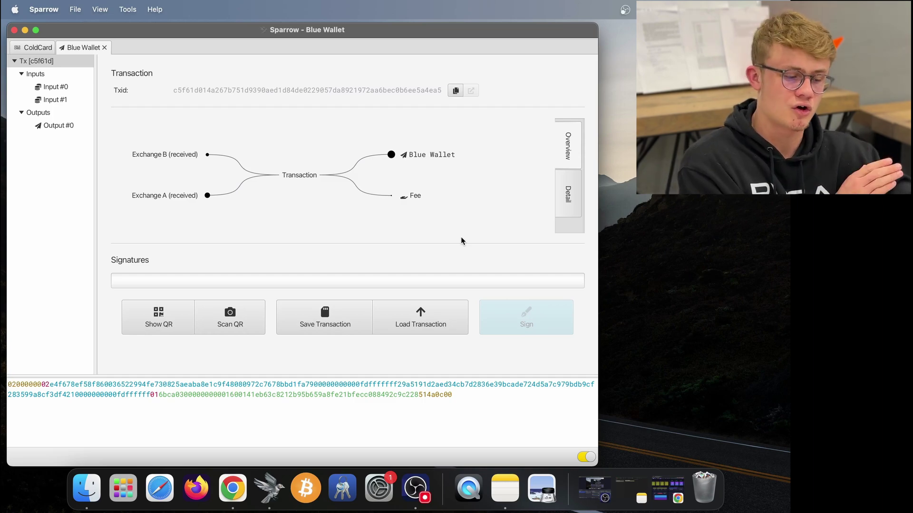
left_click(345, 316)
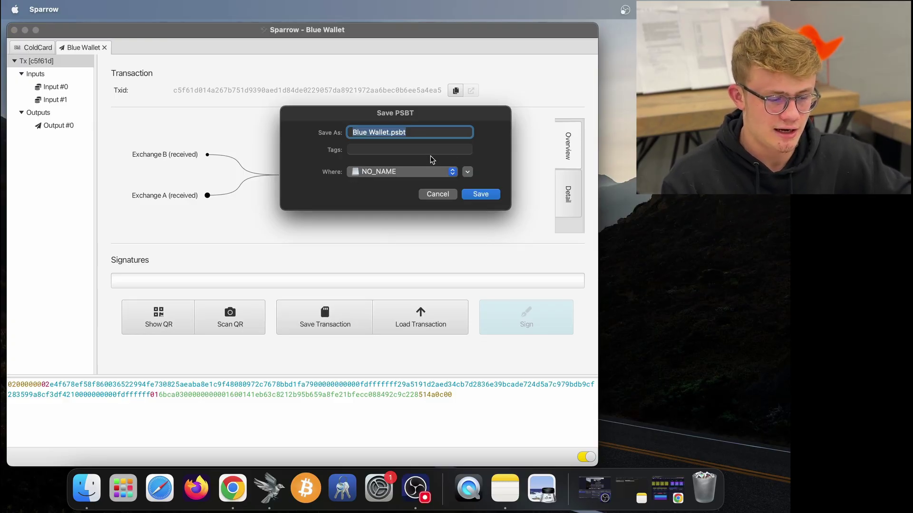
left_click(479, 195)
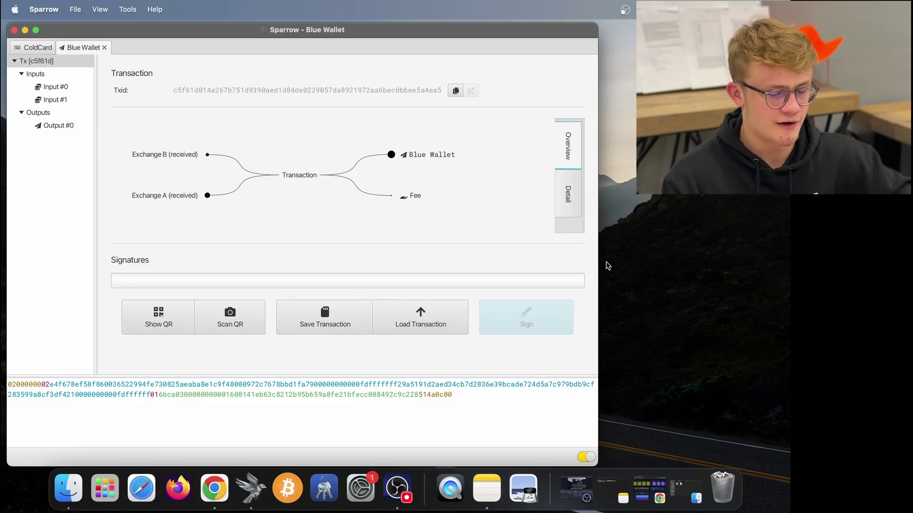
Switch to Finder and check the Blue Wallet.psbt file on the NO_NAME card.
left_click(685, 489)
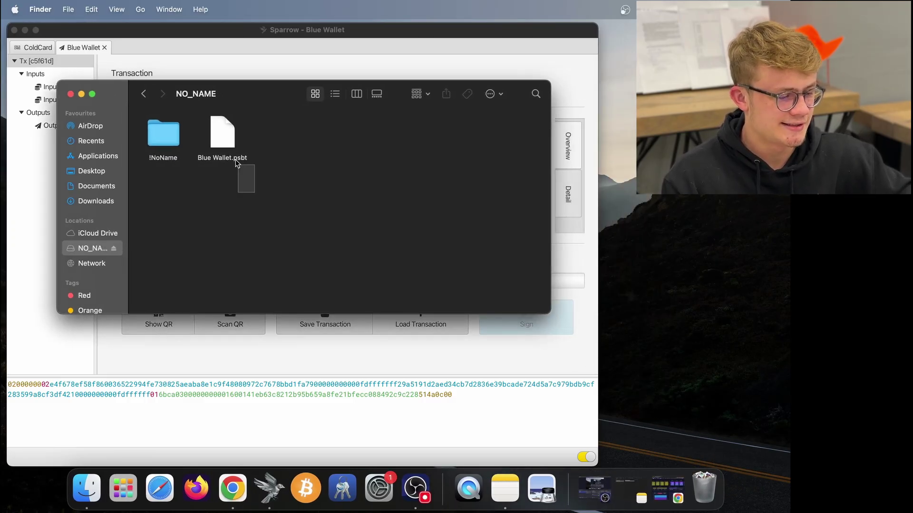
left_click(238, 162)
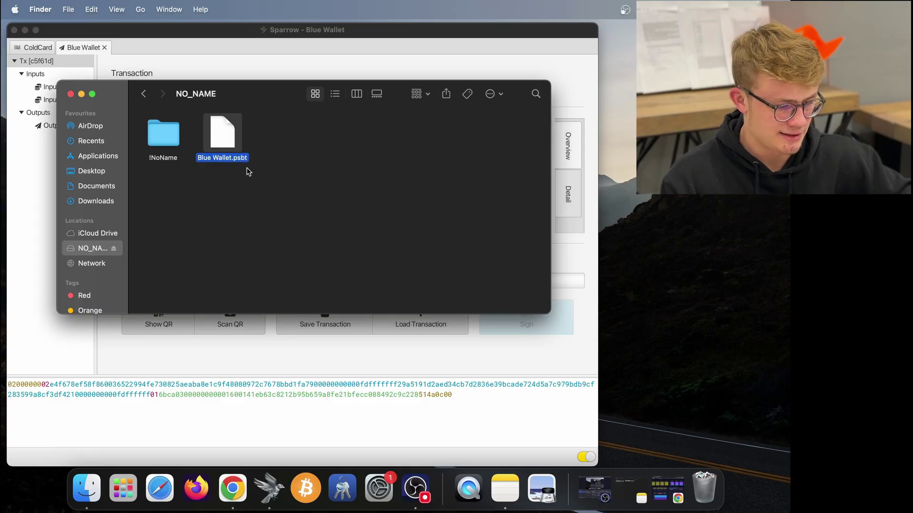
left_click(251, 181)
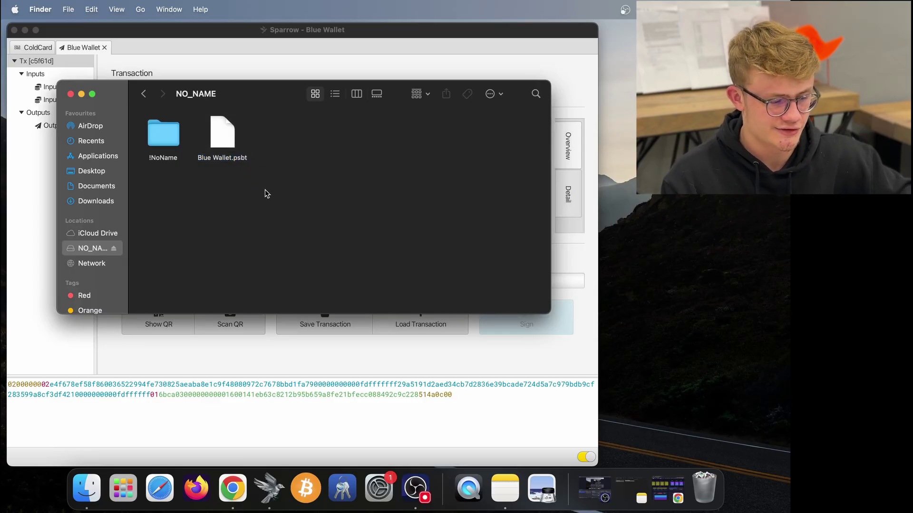
left_click(221, 121)
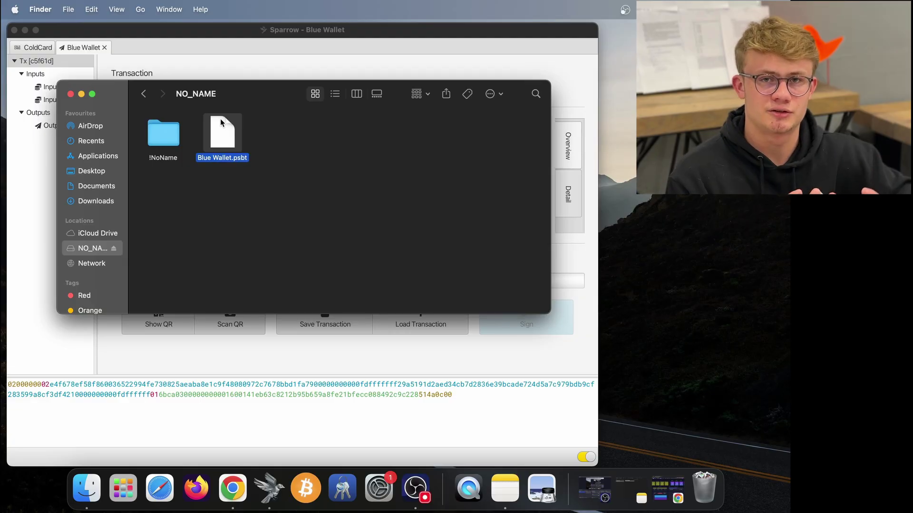